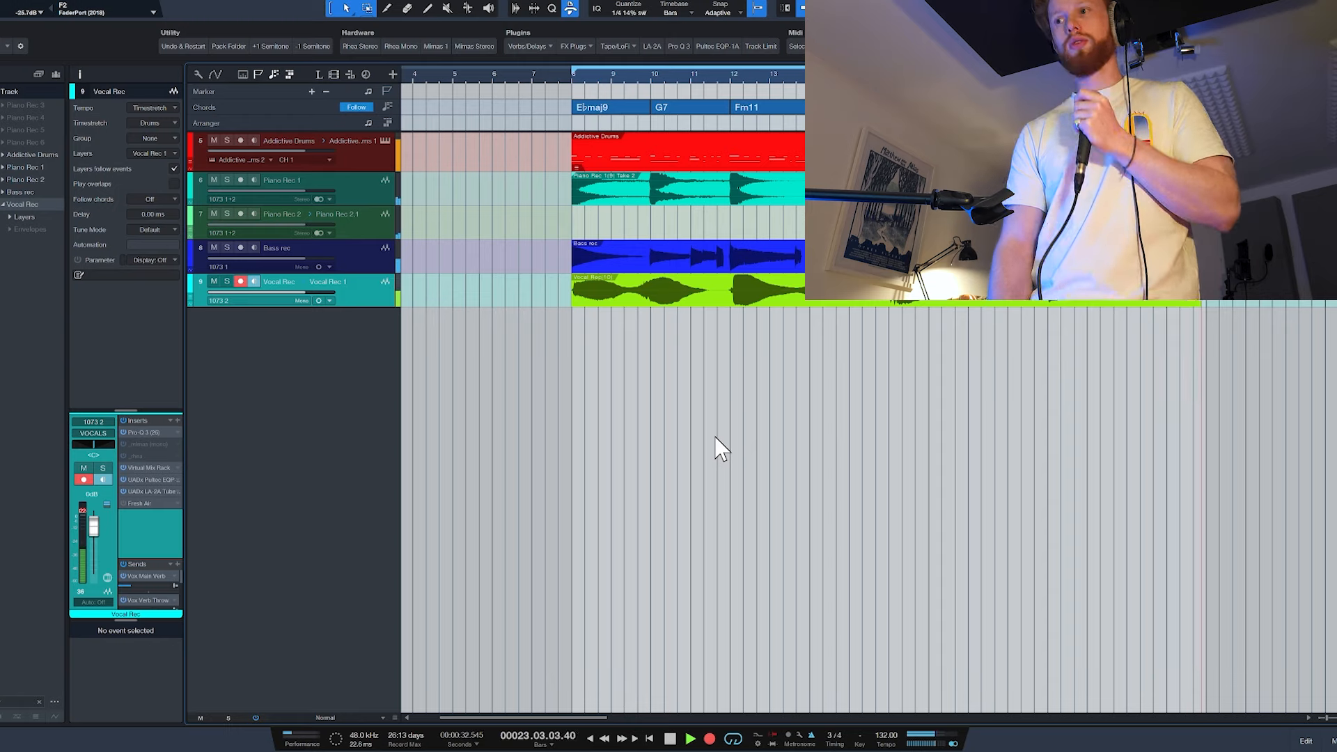
Step: Stop the running vocal take, place it on its own track below, and record another take on Vocal Rec
key("space")
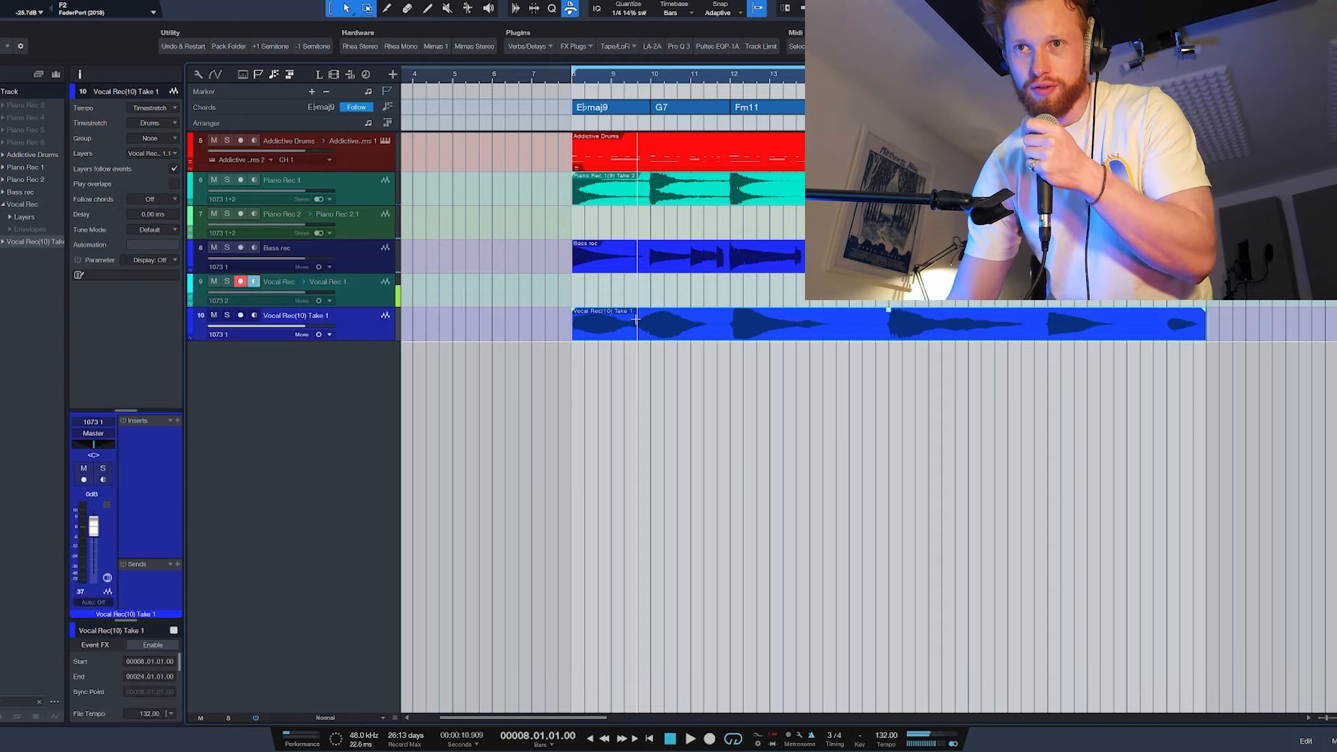
key("Up")
key("KP_Multiply")
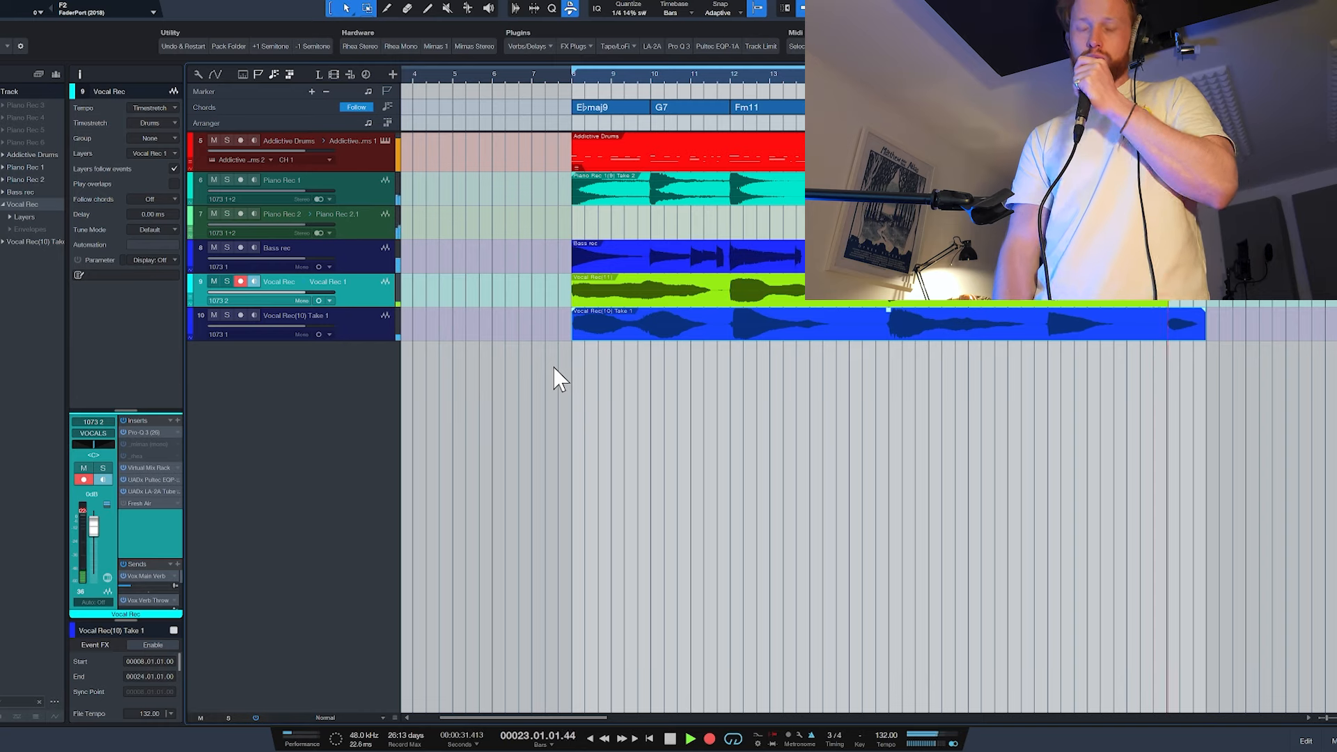
Step: End the second vocal take, place it on its own track beneath the first, and record a third harmony take from bar 8
key("space")
key("space")
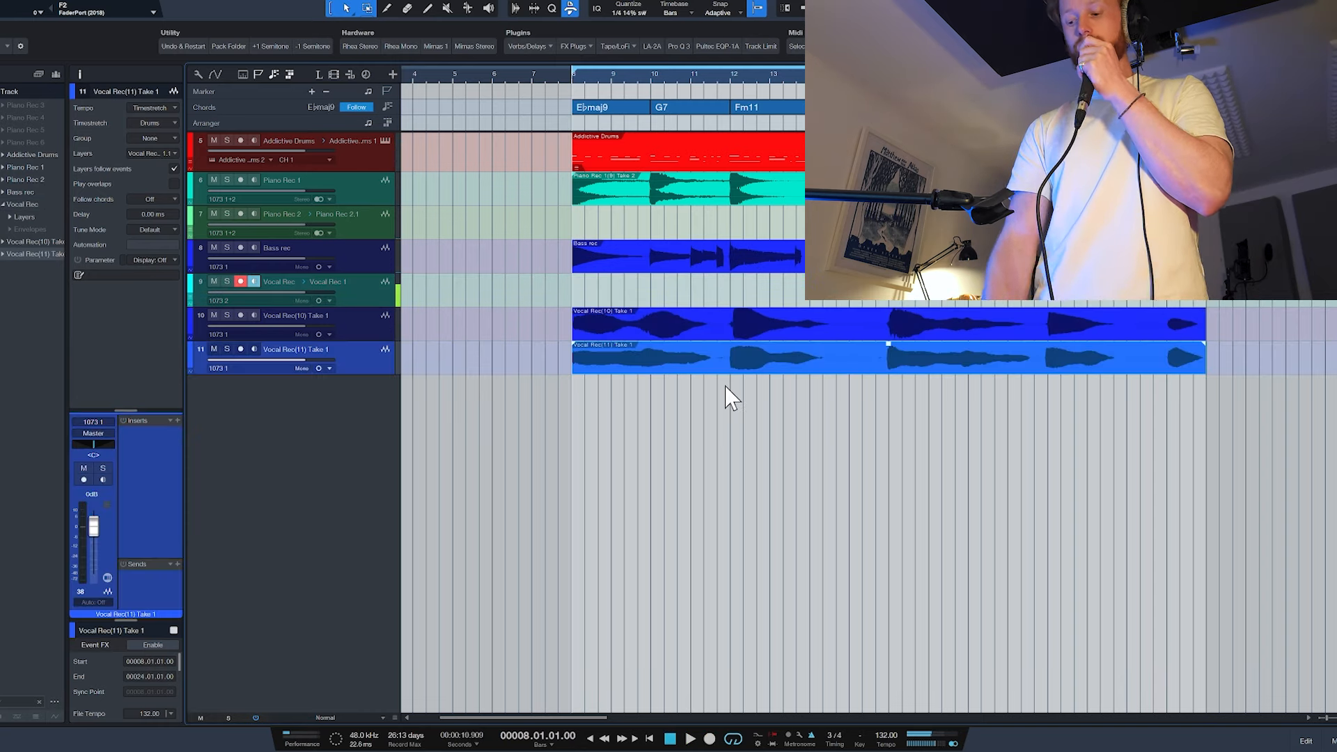
key("KP_Multiply")
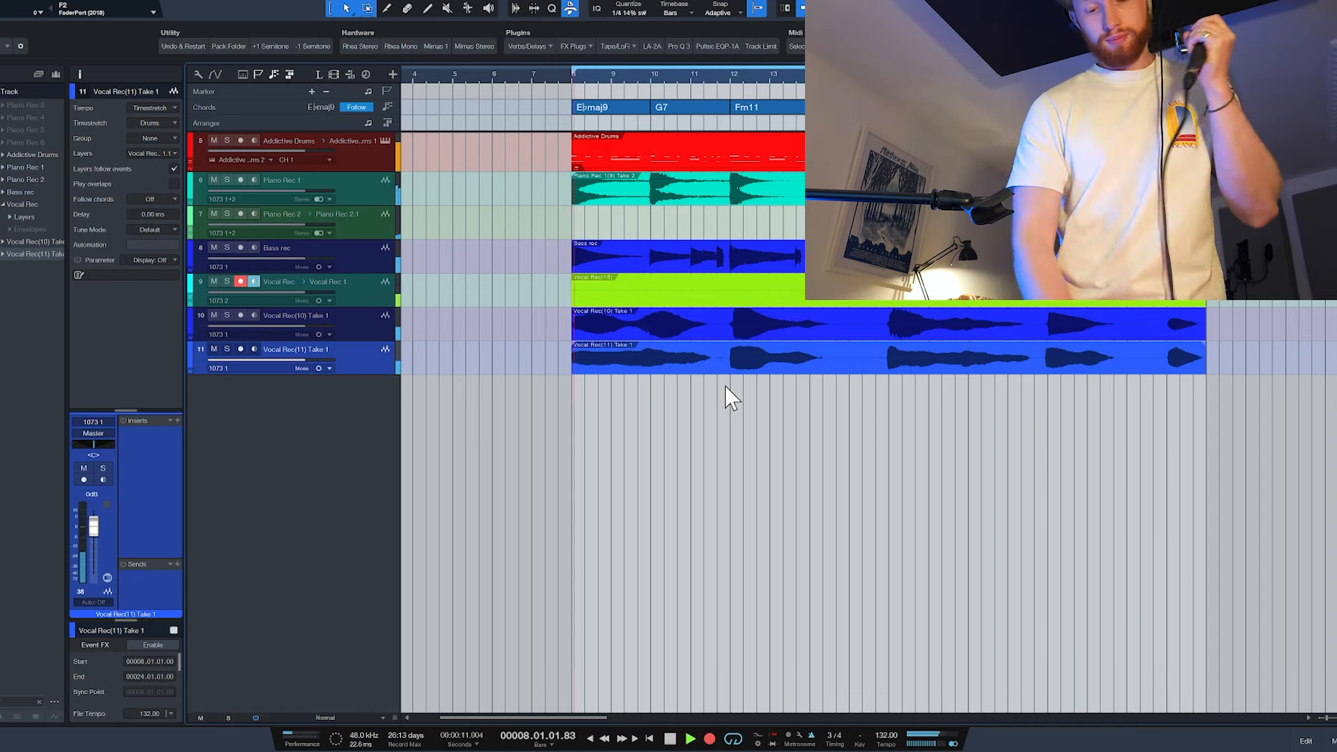
Step: Stop the third take, move it from Vocal Rec to a new track below the others, and record one more take
key("space")
left_click_drag(700, 291, 701, 407)
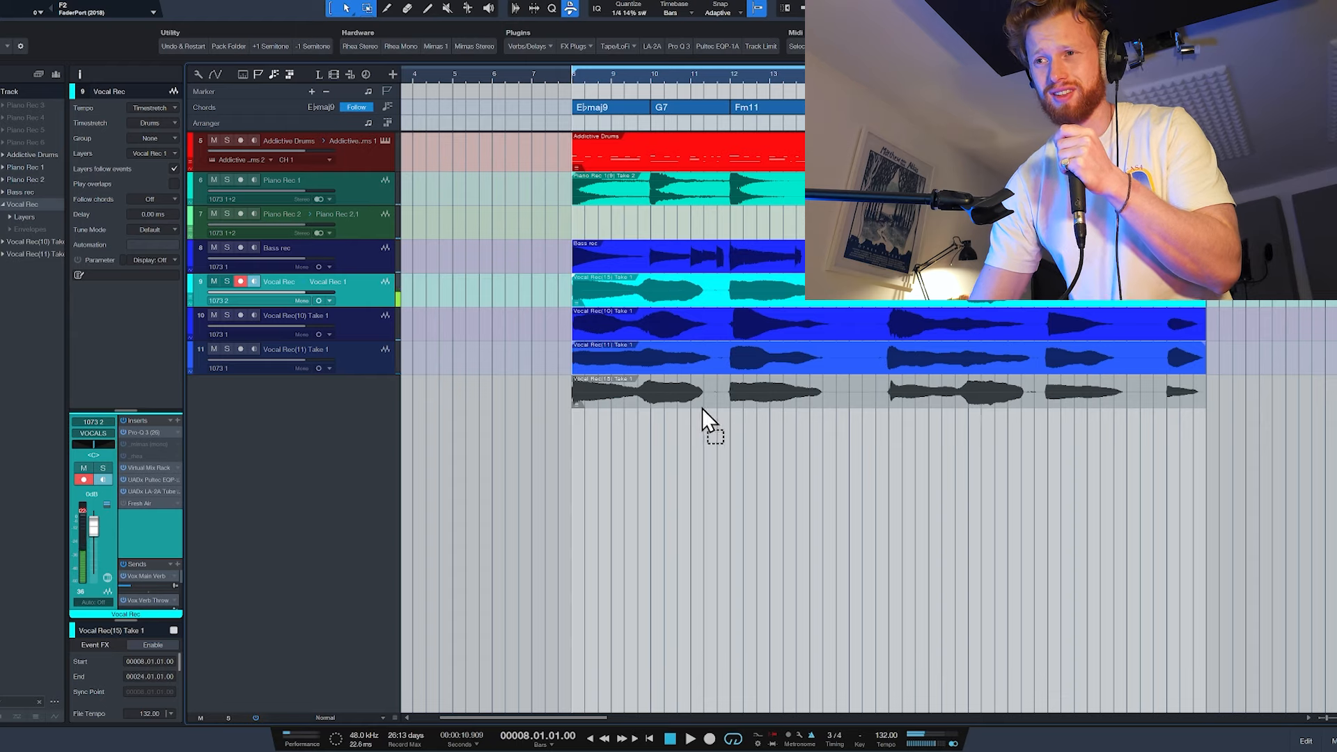
key("KP_Multiply")
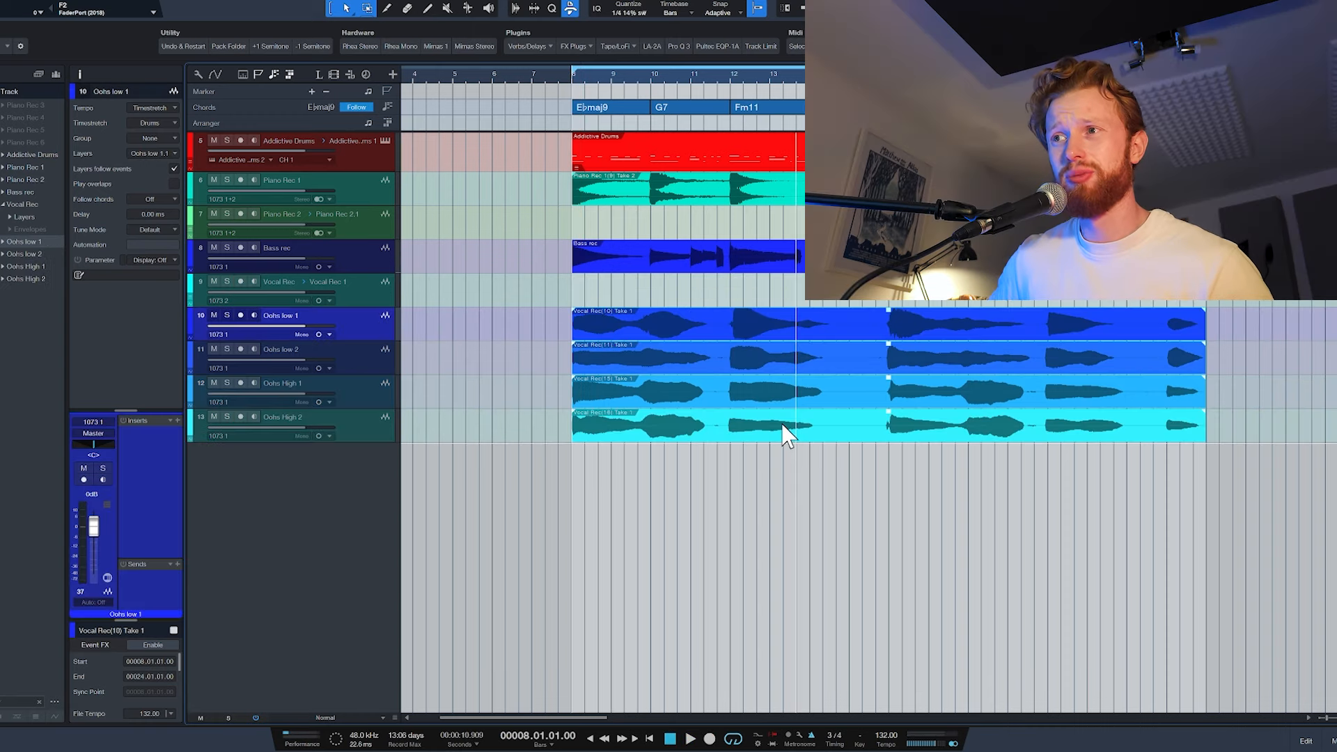
Step: Open the four Oohs clips in Melodyne and correct the pitch of the Oohs low 2 notes, continuing with Oohs High 1
key("ctrl+m")
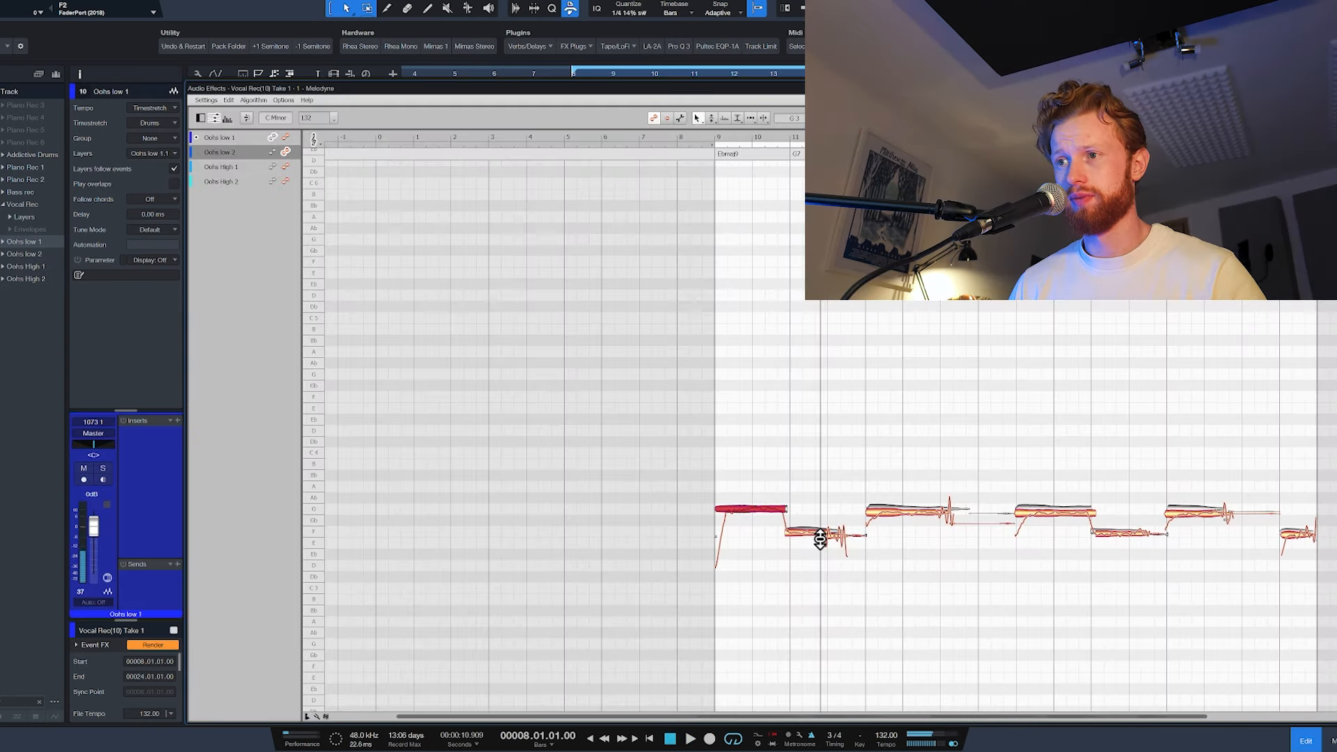
left_click(814, 533)
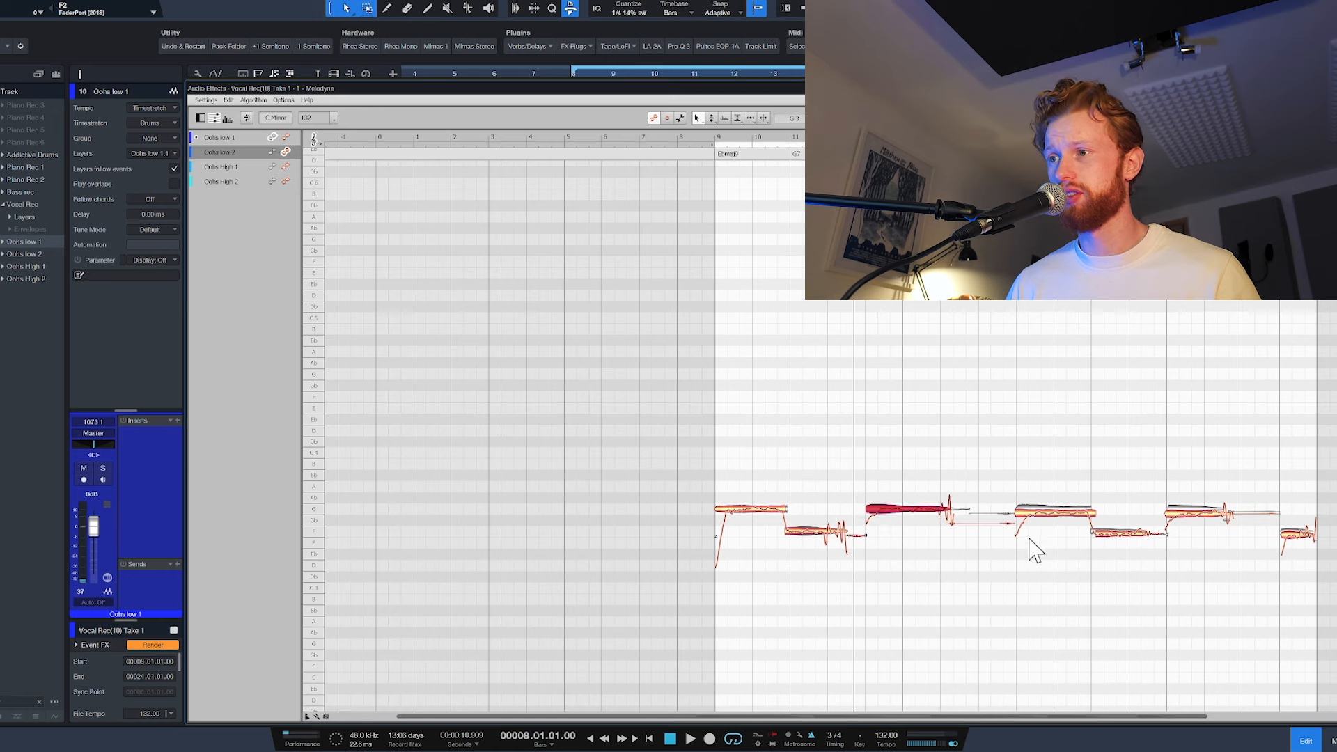
left_click(1043, 512)
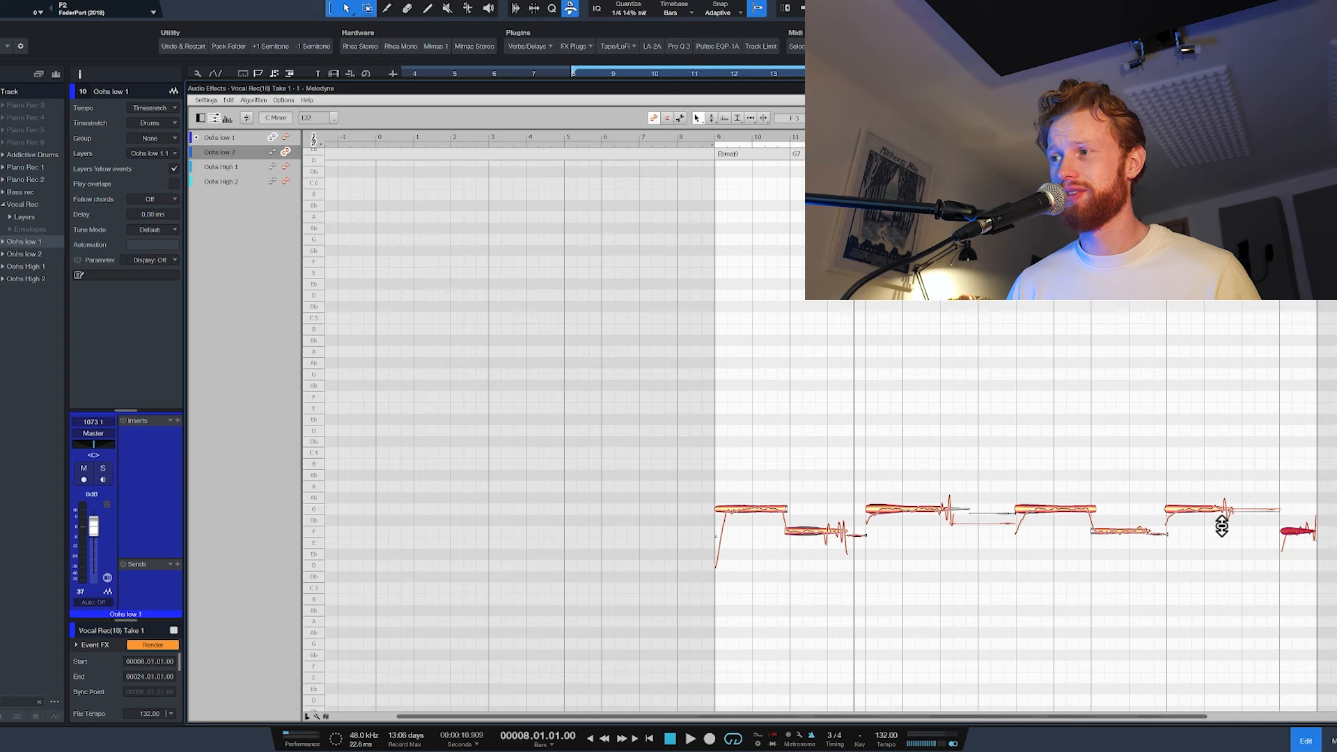
left_click(287, 169)
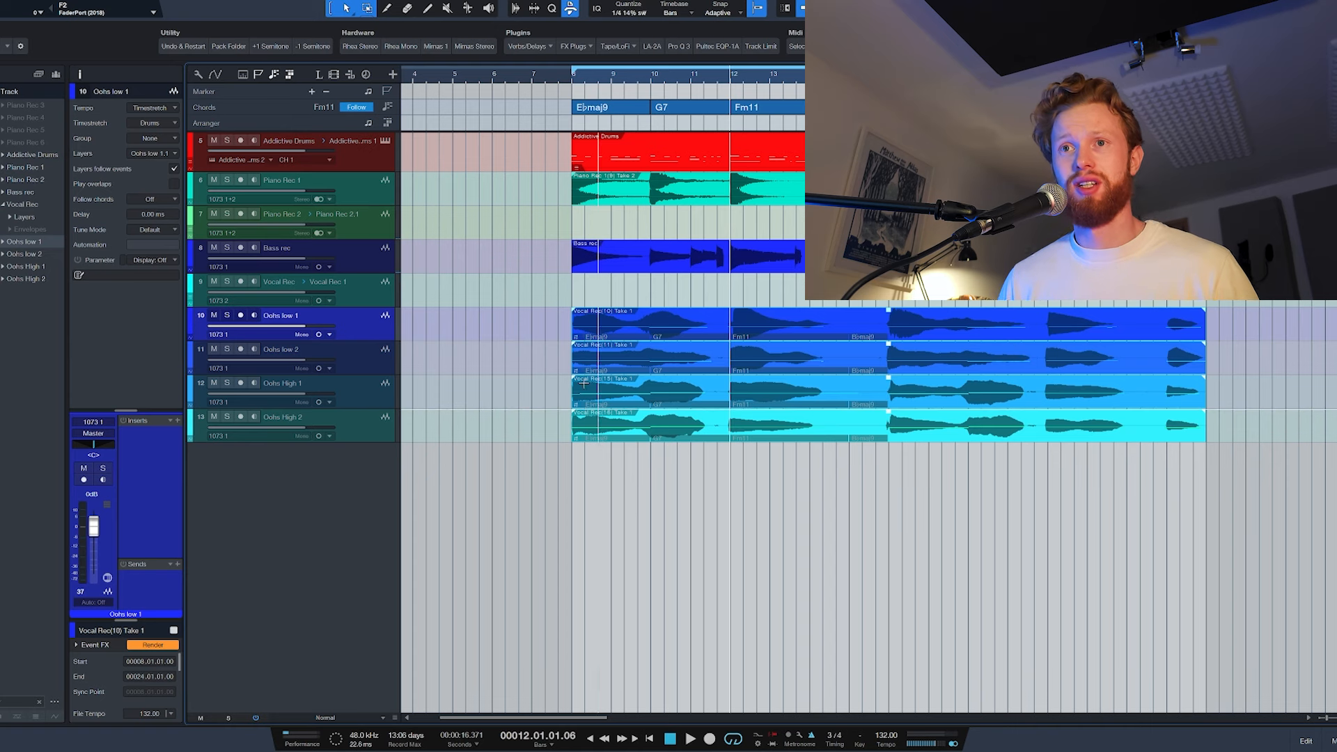
Step: Pack the four Oohs tracks into a folder named Oohs with an LA-2A compressor on its bus, and audition it from bar 8
left_click(362, 423, "shift")
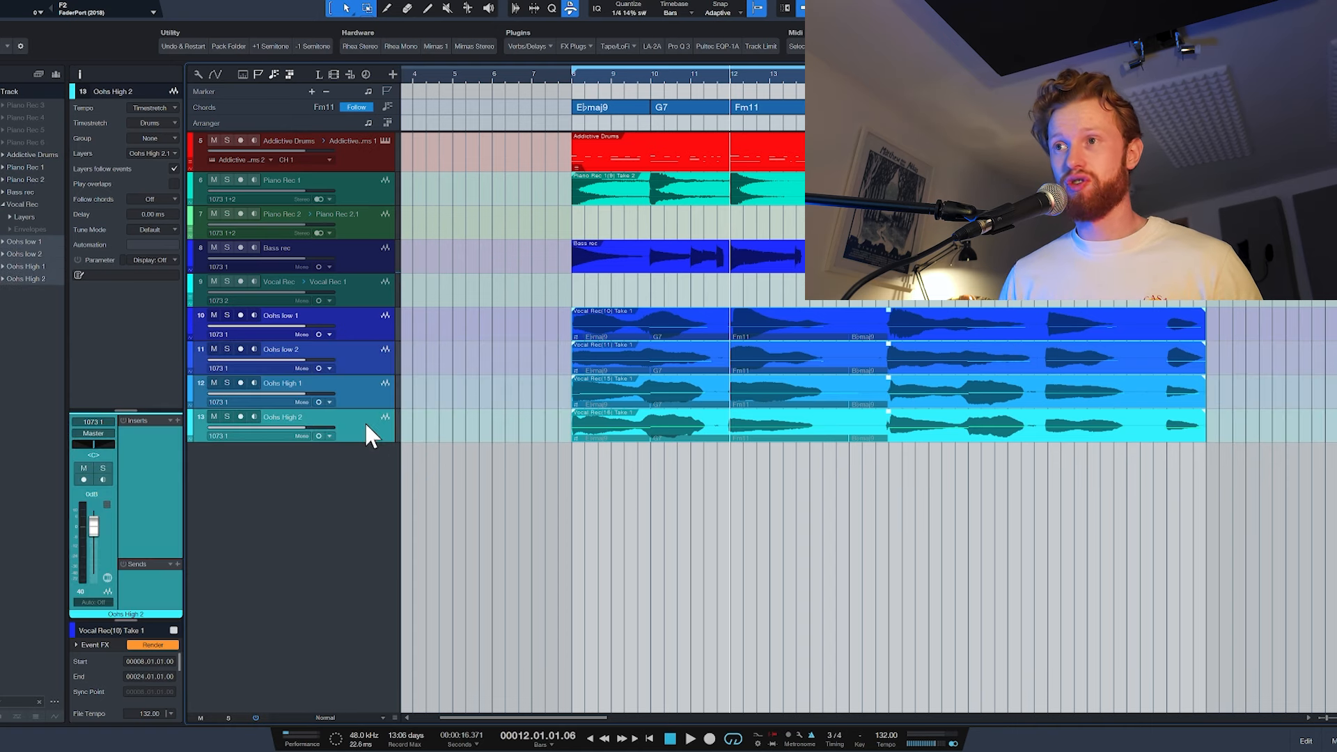
left_click(581, 82)
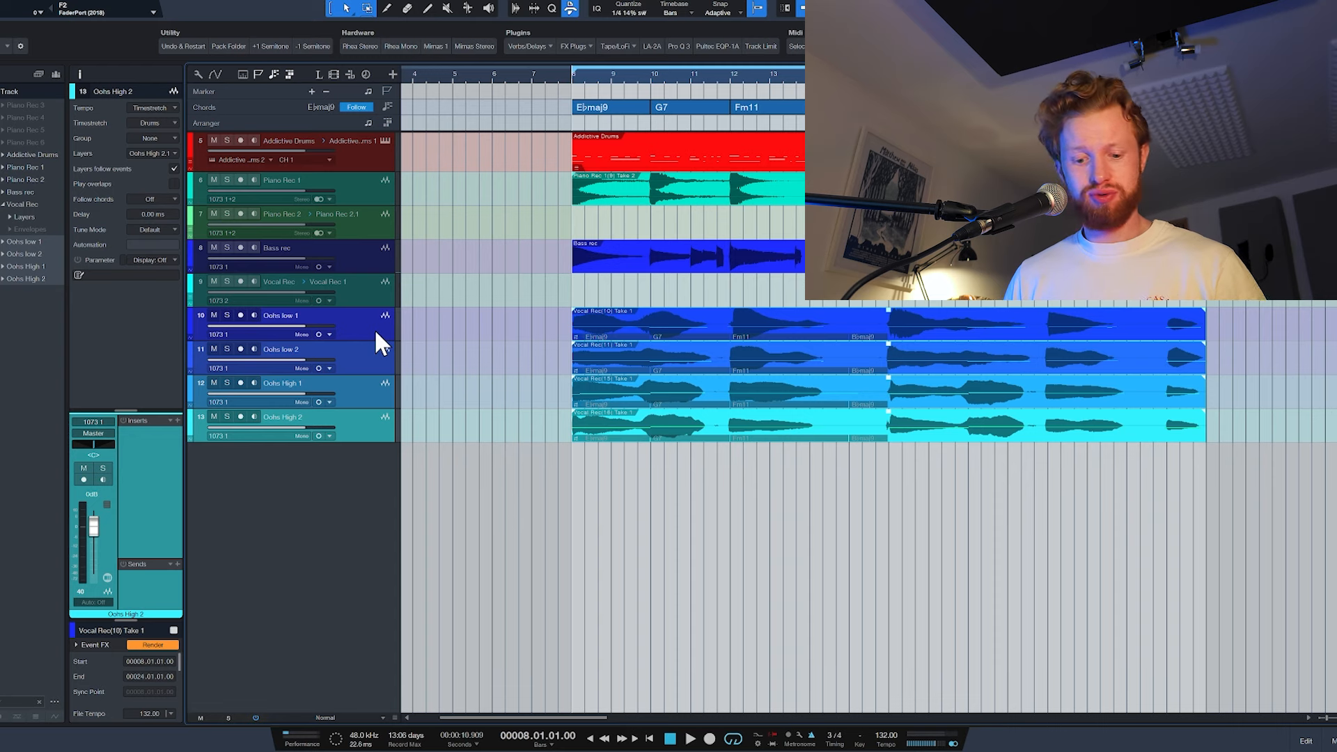
key("ctrl+shift+f")
key("space")
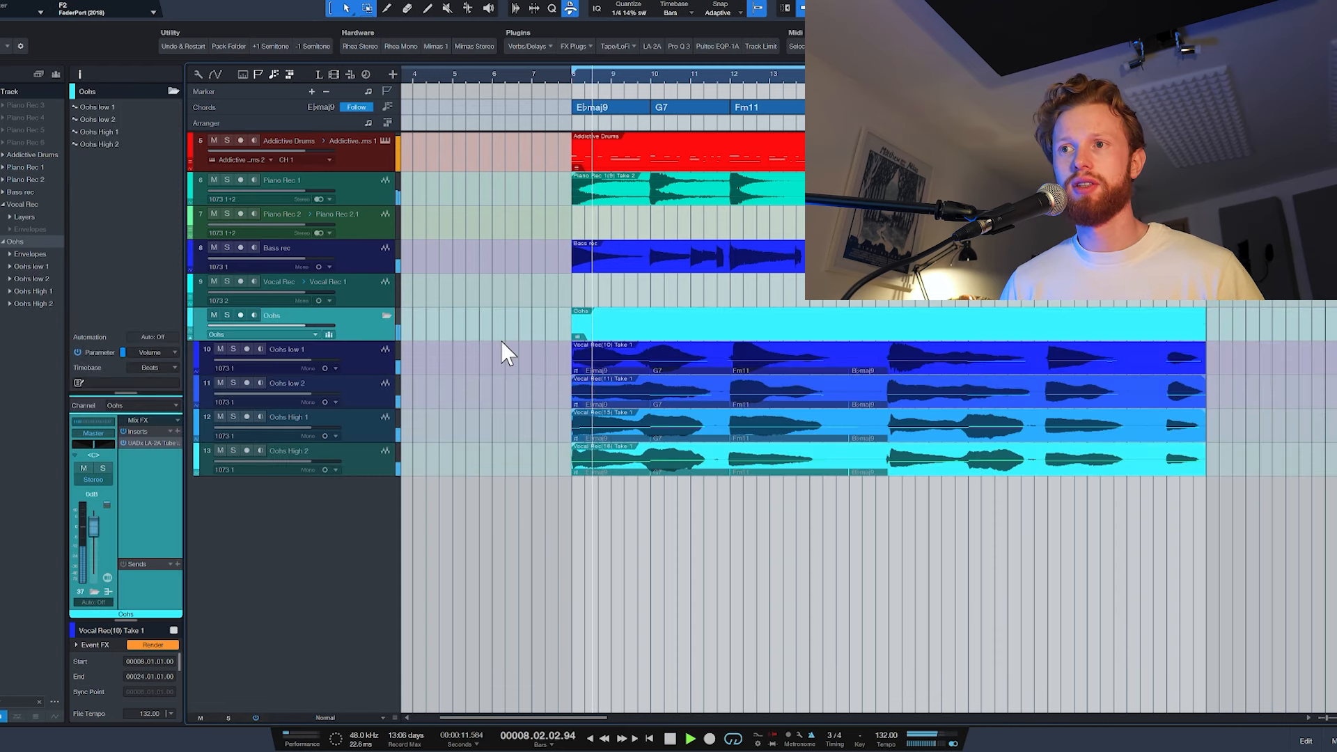
key("space")
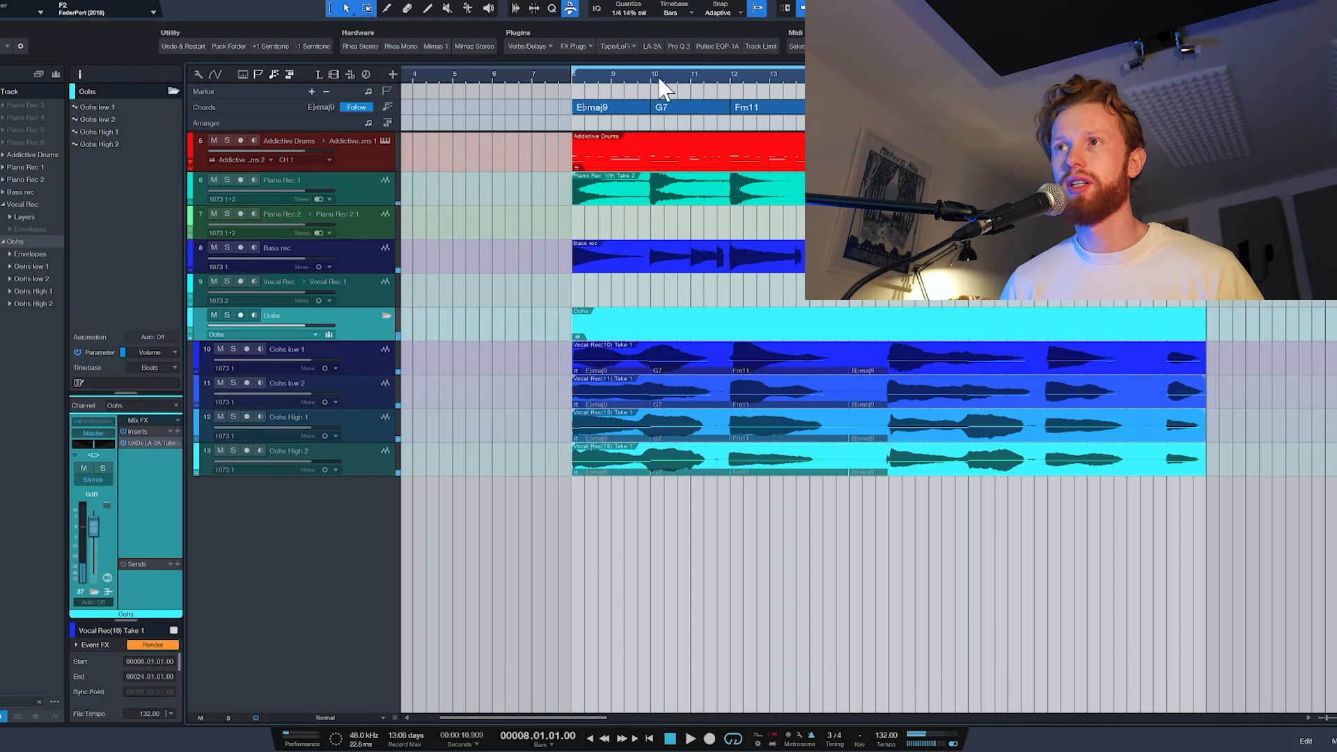
Step: Add a Pultec EQP-1A equalizer to the Oohs bus, adjust its settings, and audition the result
left_click(716, 47)
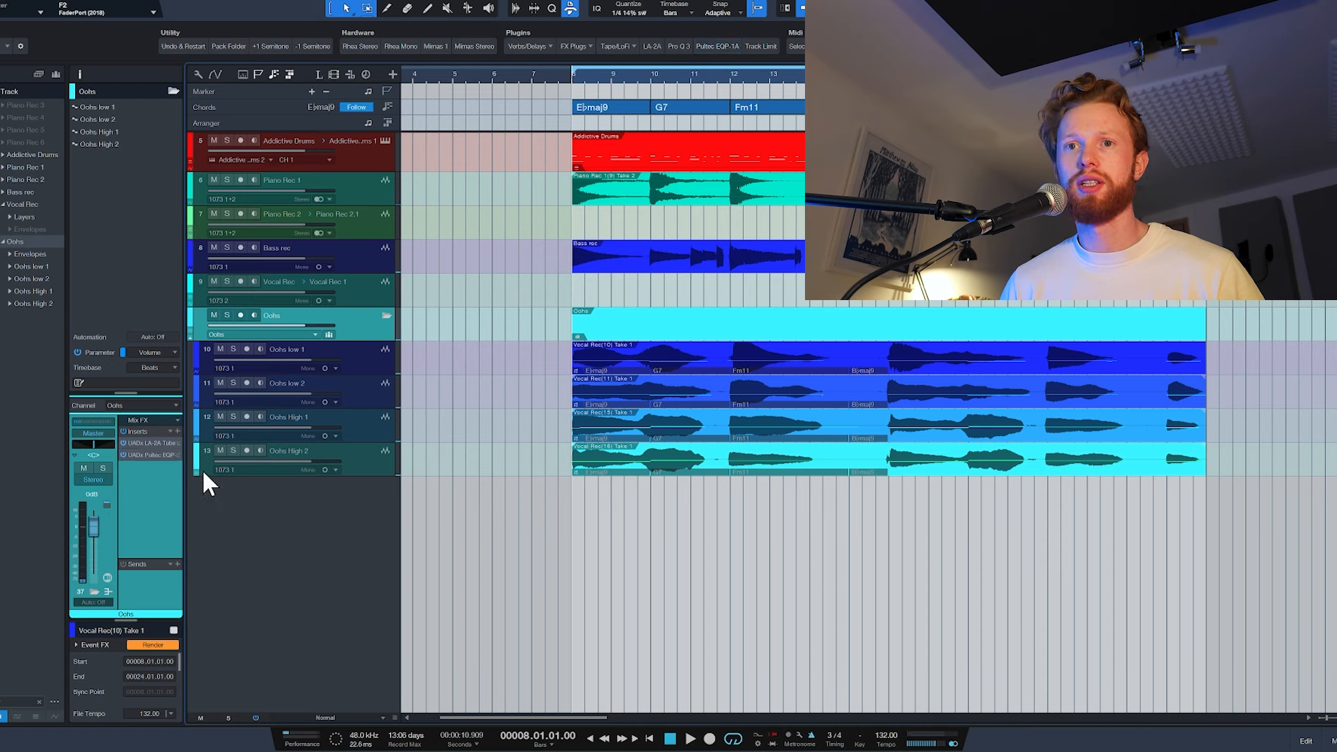
left_click(156, 454)
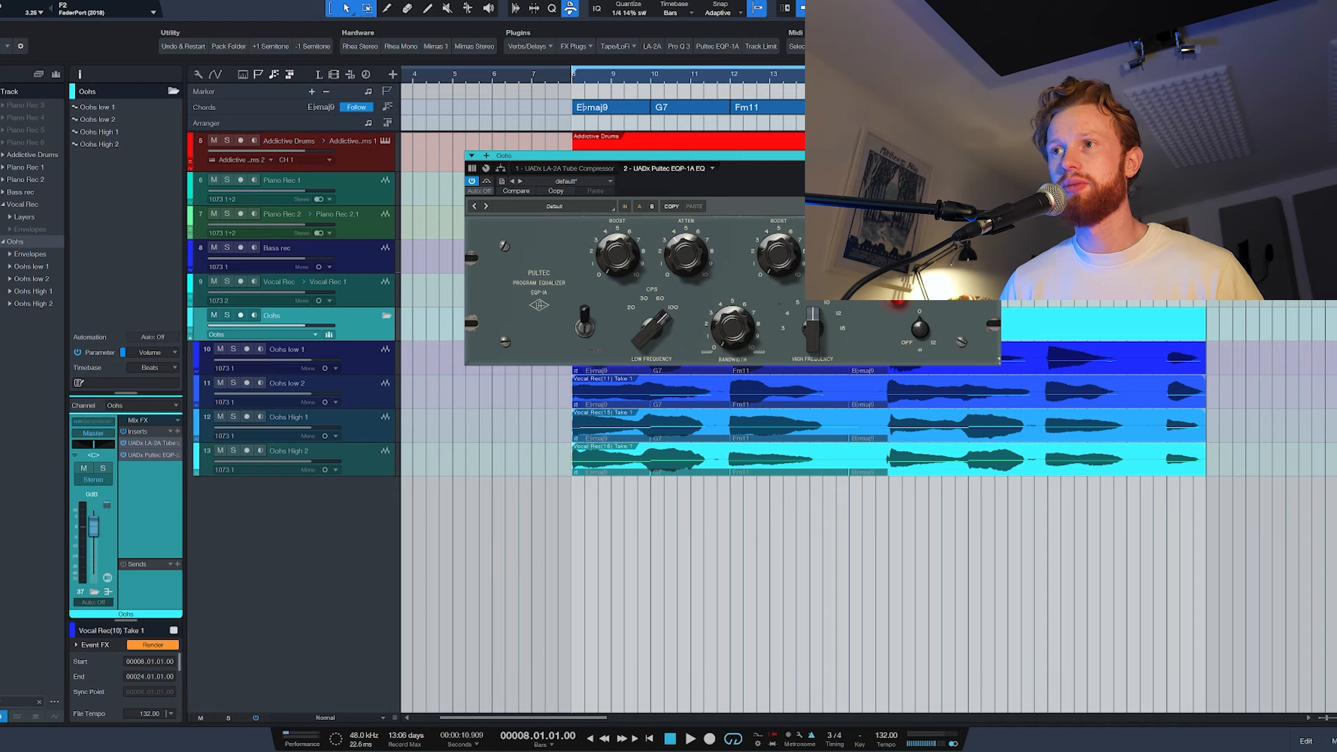
key("space")
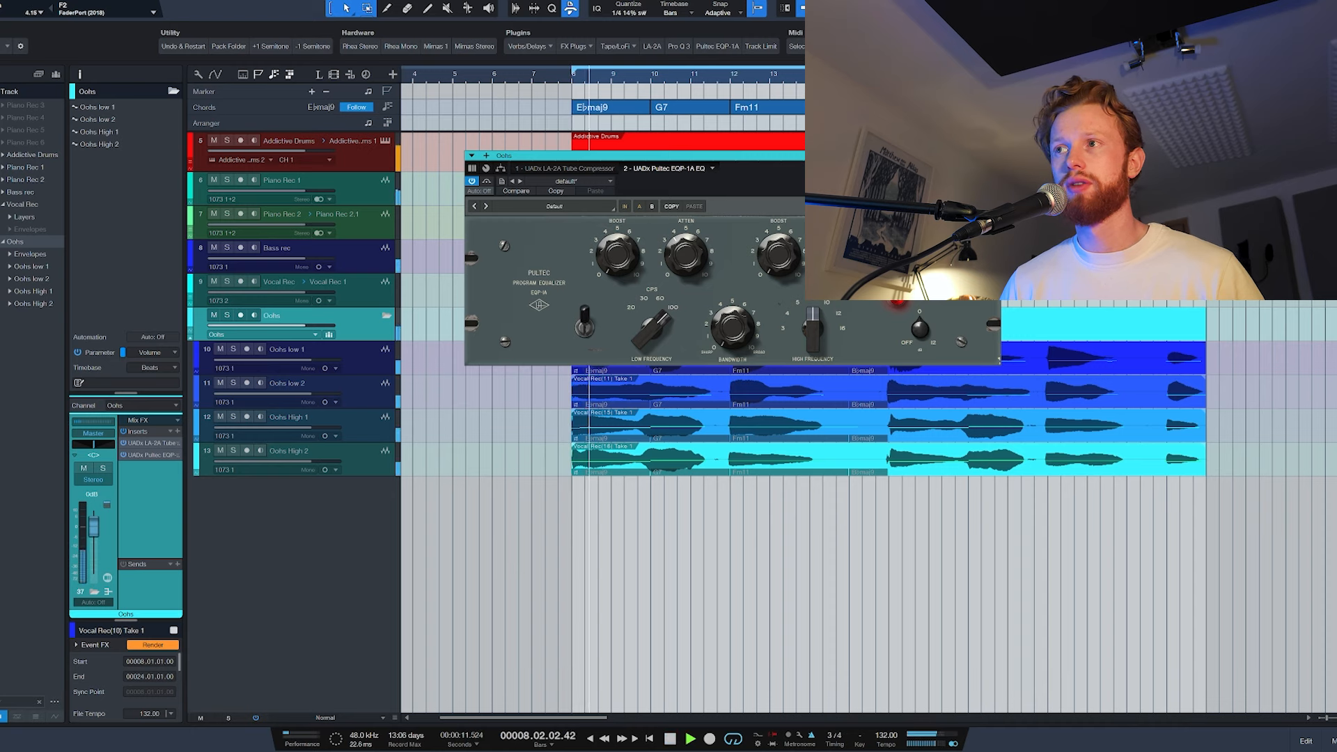
left_click(994, 155)
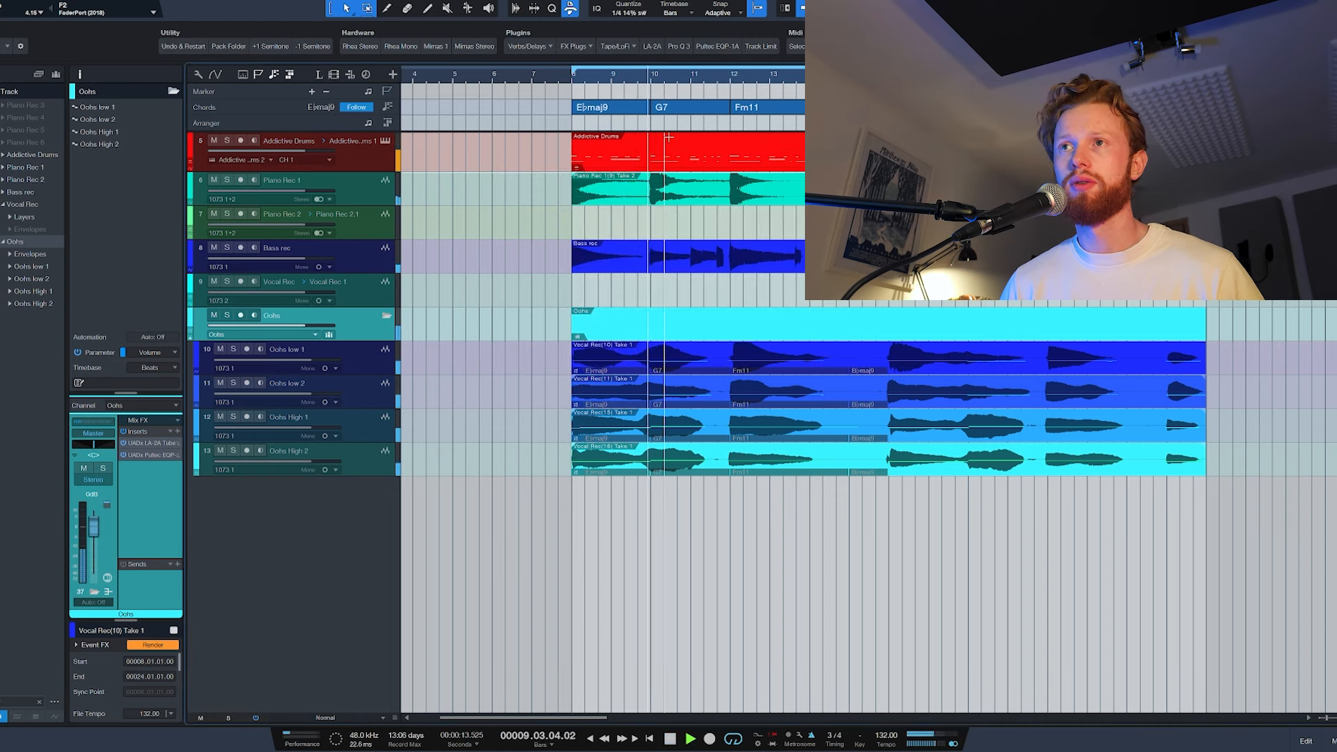
key("space")
Step: Insert the Spaced Out effect on the Oohs bus, enable an echo in the grid's first cell, and adjust the echo intensity and filter
left_click(543, 45)
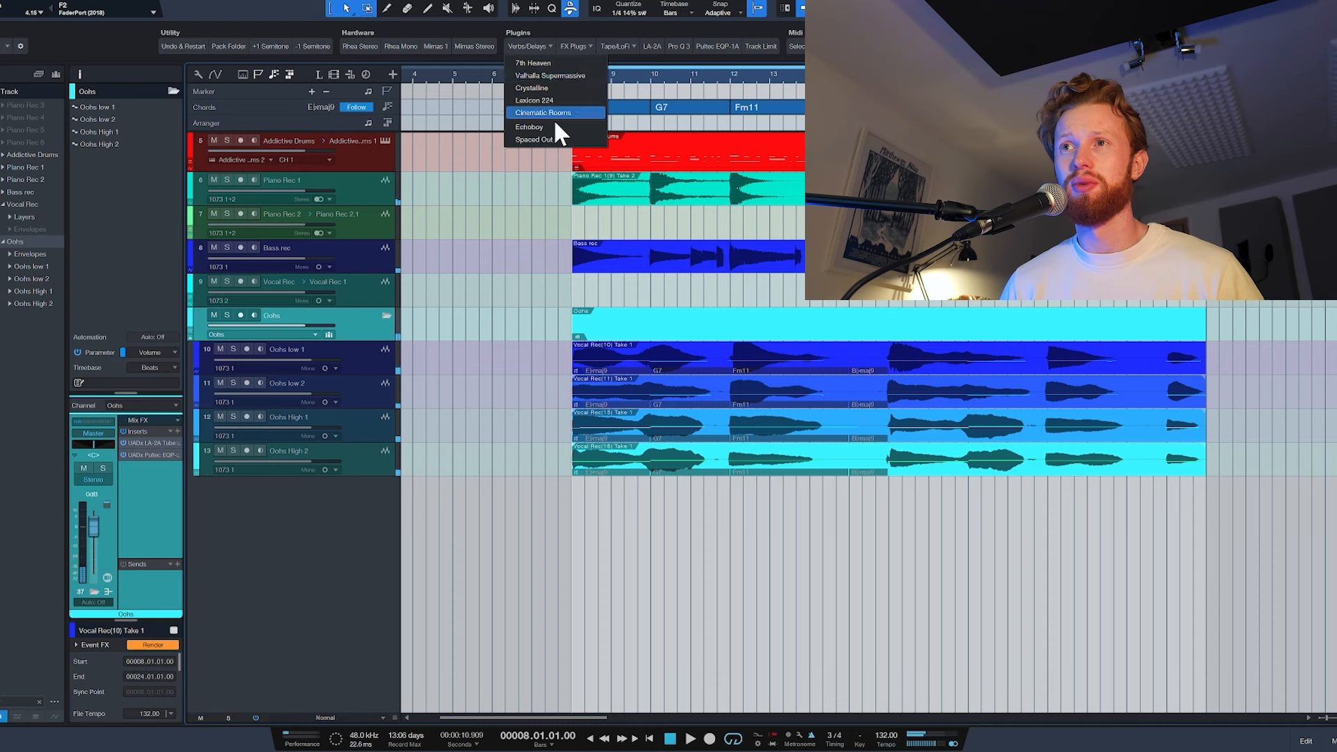
left_click(532, 139)
key("space")
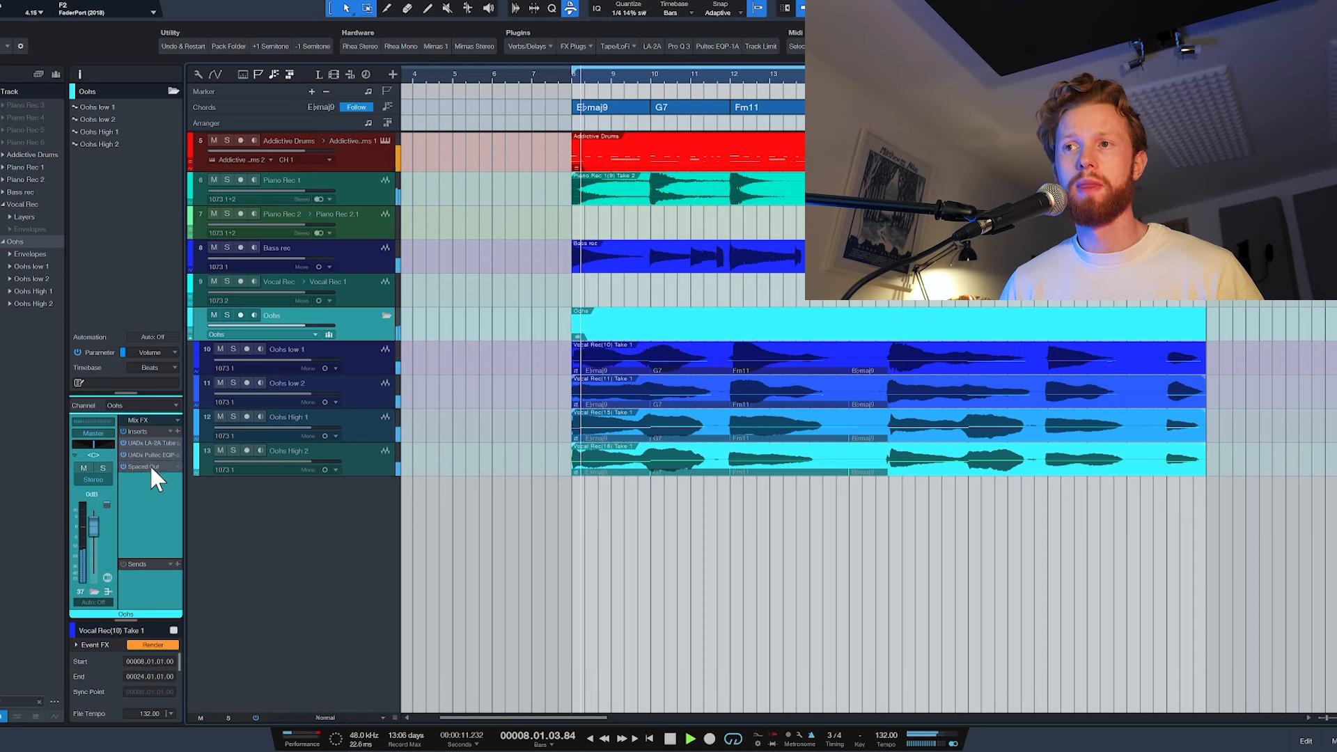
double_click(141, 466)
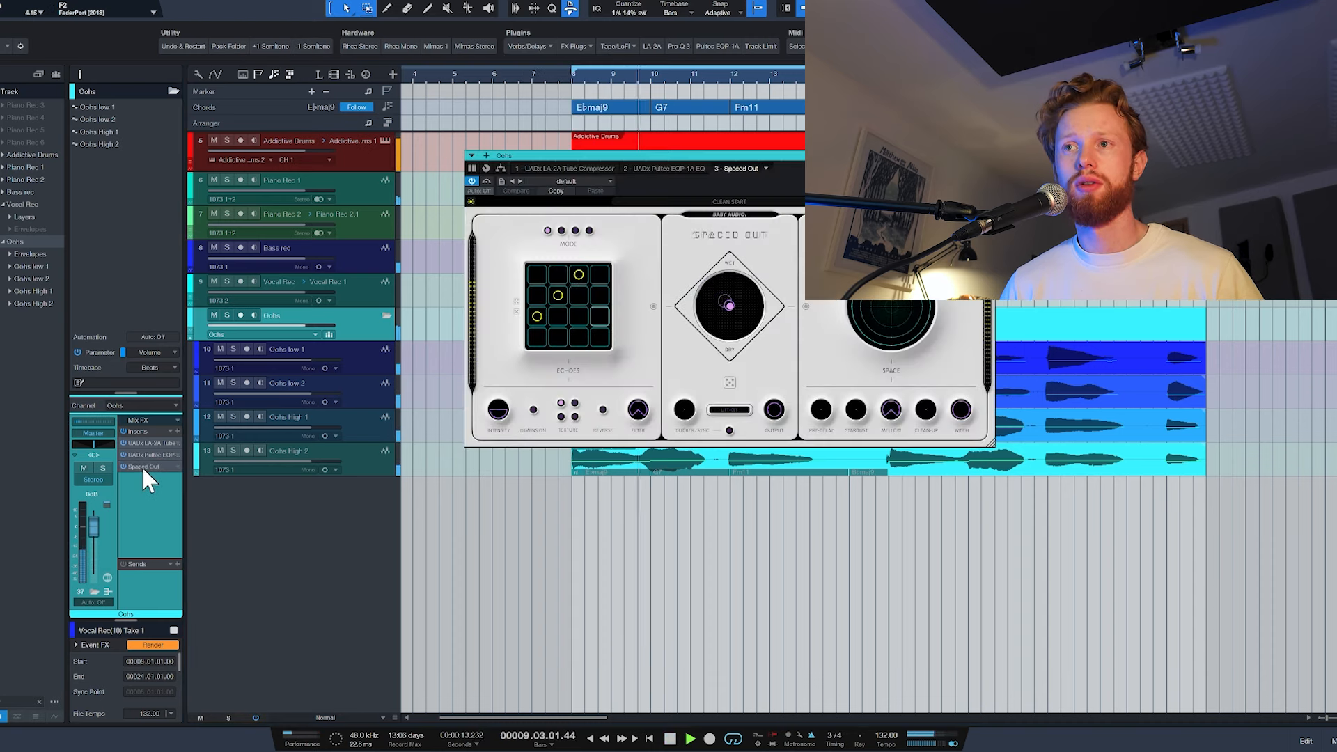
left_click(537, 275)
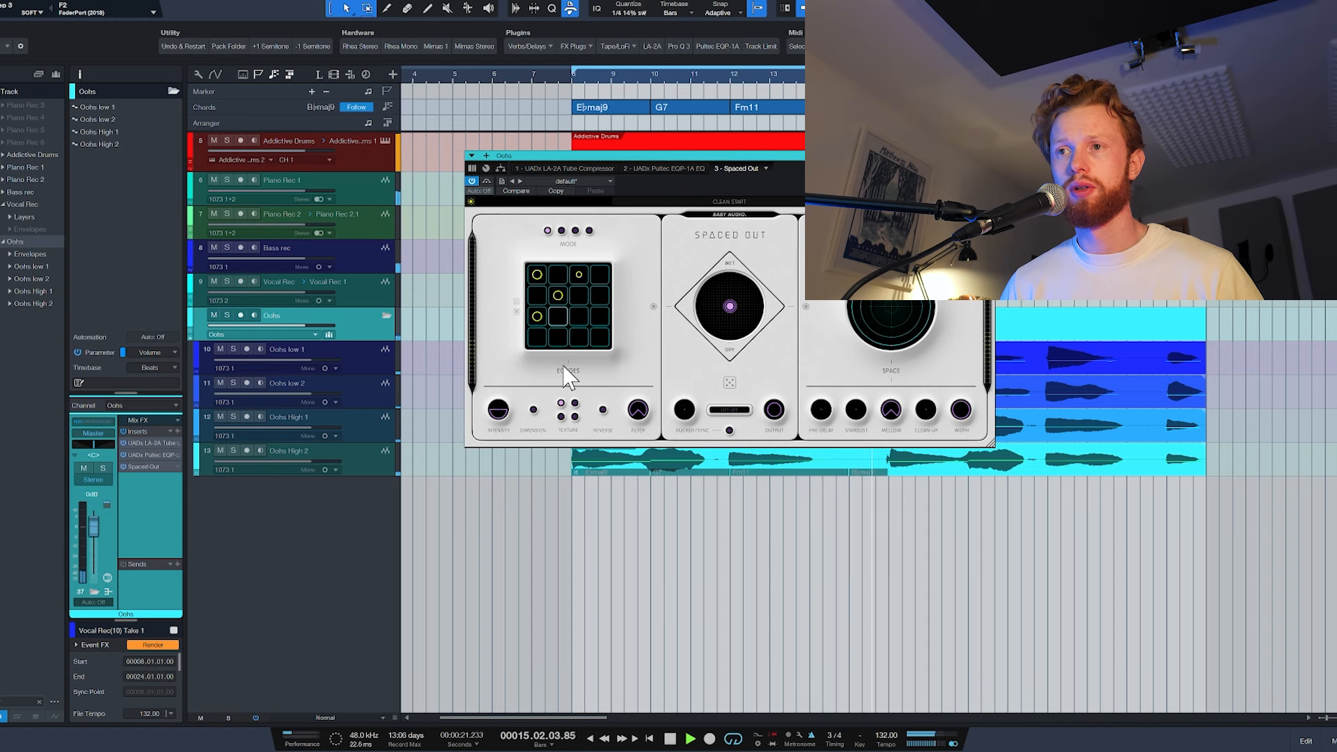
mouse_move(507, 432)
left_mouse_down()
mouse_move(513, 415)
mouse_move(498, 423)
left_mouse_up()
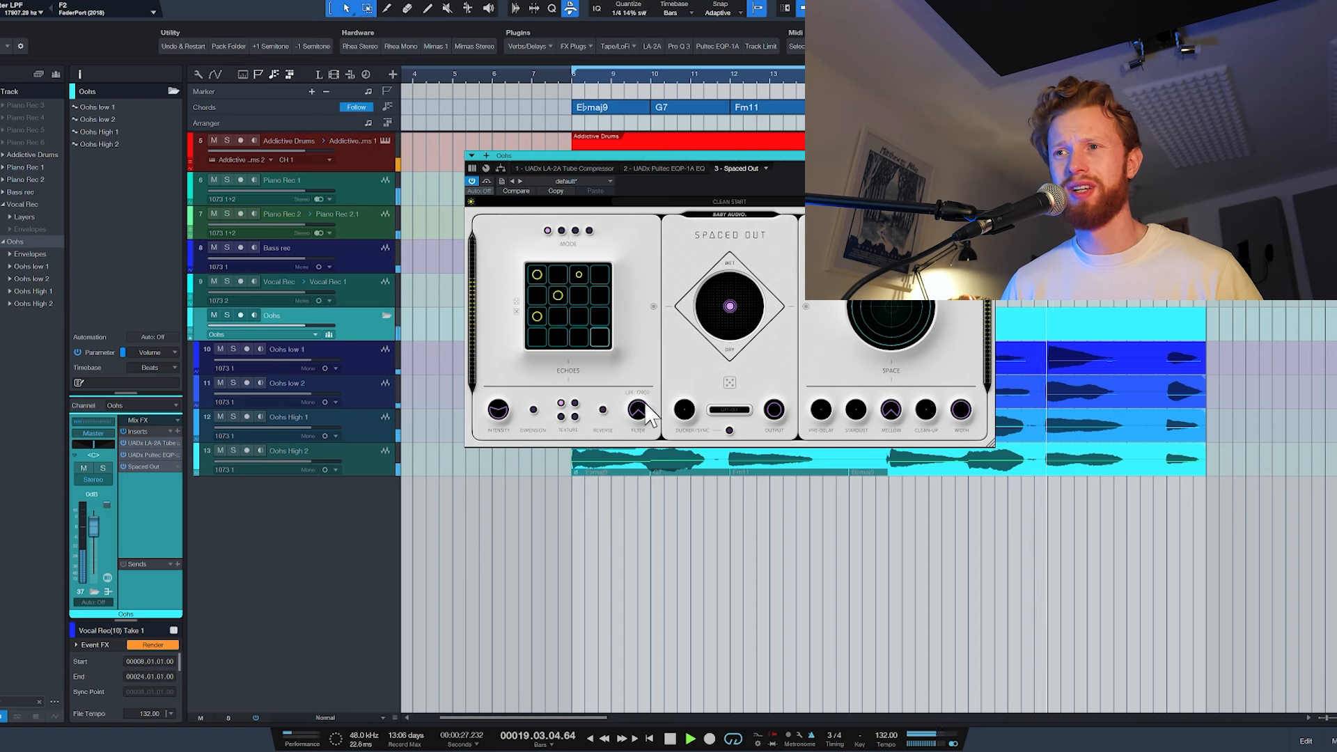
left_click_drag(647, 416, 647, 387)
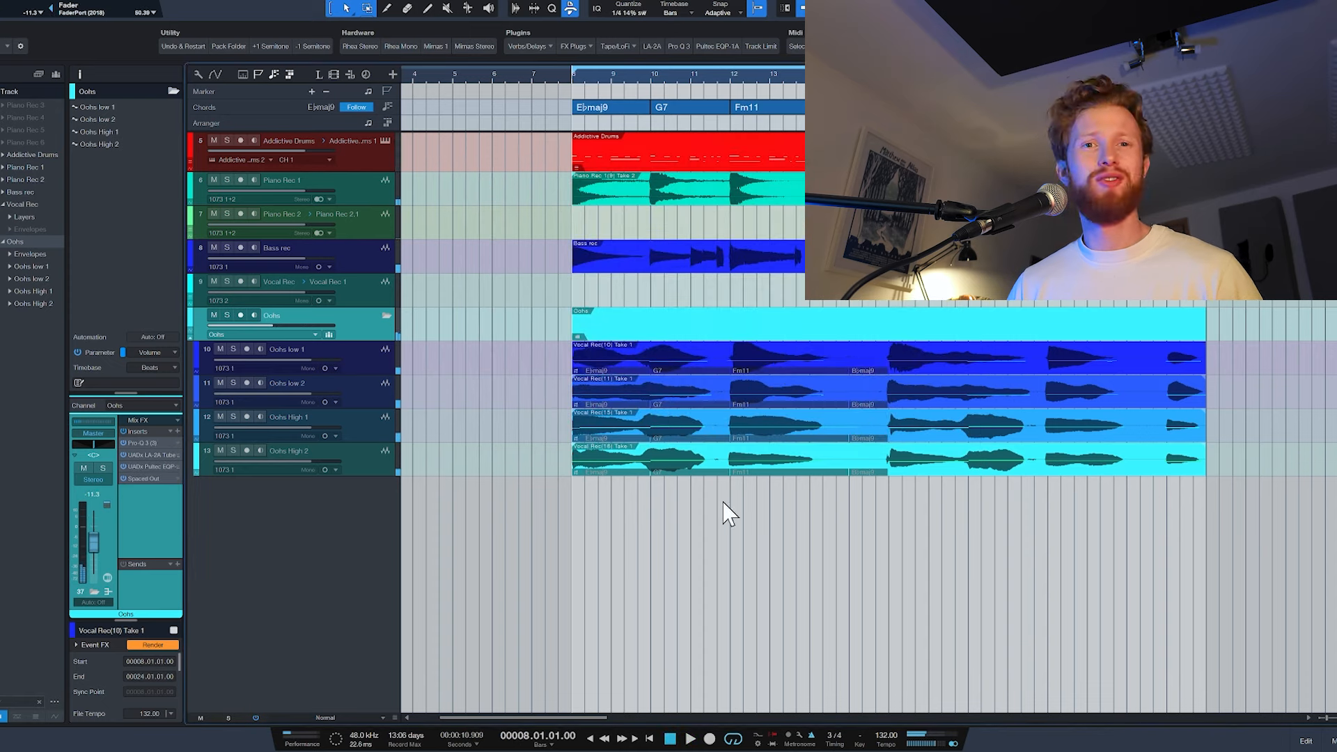
Step: Delete the gap between the first two phrases on all four Oohs tracks, from about bar 11.2 to bar 12
scroll(722, 427, "up", 5)
left_click_drag(656, 351, 750, 460)
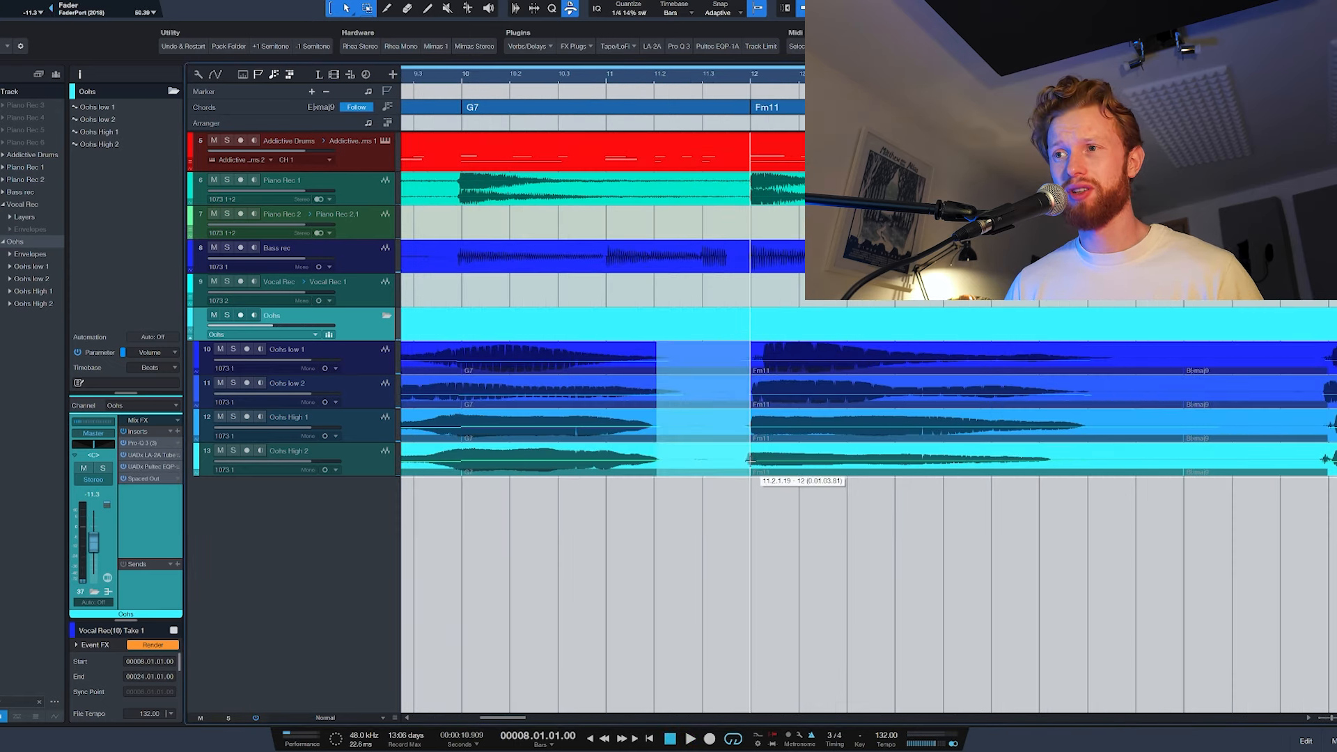
key("Delete")
scroll(696, 409, "down", 5)
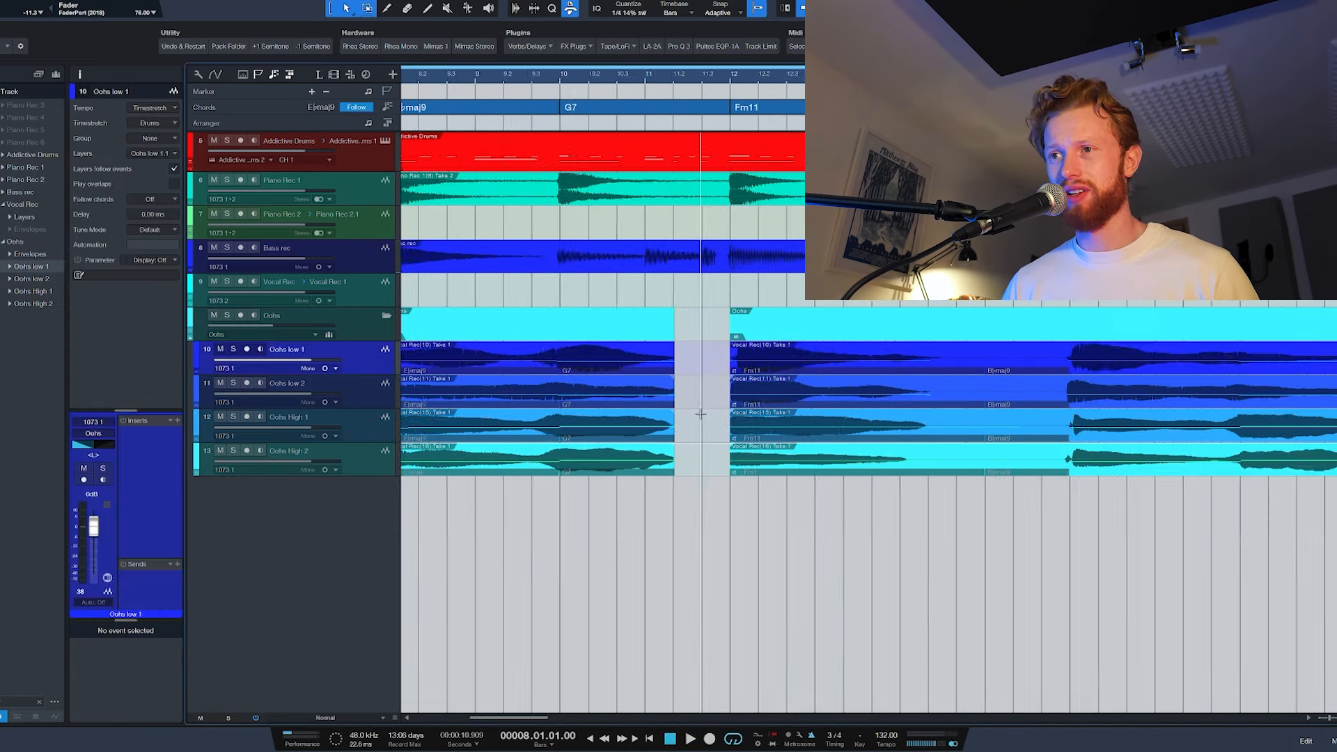
Step: Remove the empty audio after the second phrase on all four Oohs tracks, from about the middle of bar 14 to bar 16
scroll(697, 410, "up", 5)
left_click_drag(705, 345, 812, 449)
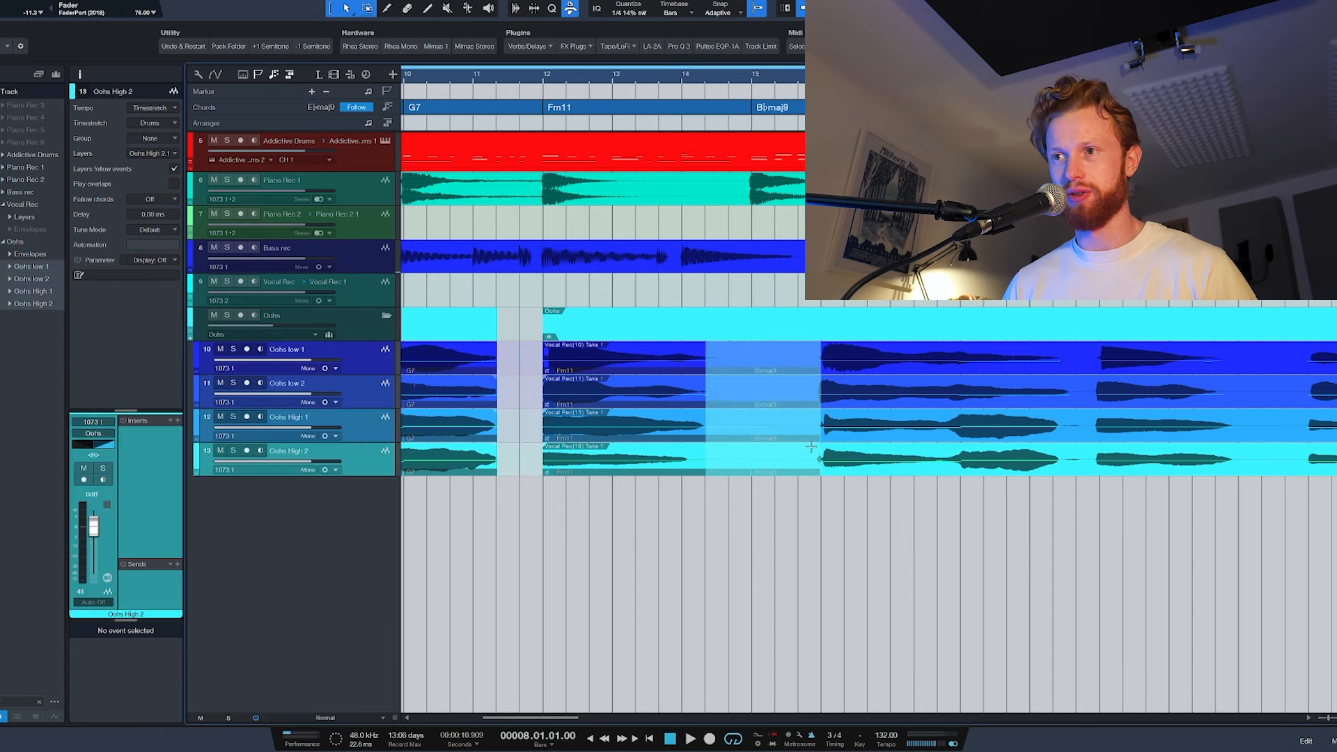
key("Delete")
scroll(798, 441, "down", 5)
Step: Cut the two remaining gaps from all four Oohs tracks, just before bar 20 and from the middle of bar 21 to bar 23
scroll(782, 370, "up", 6)
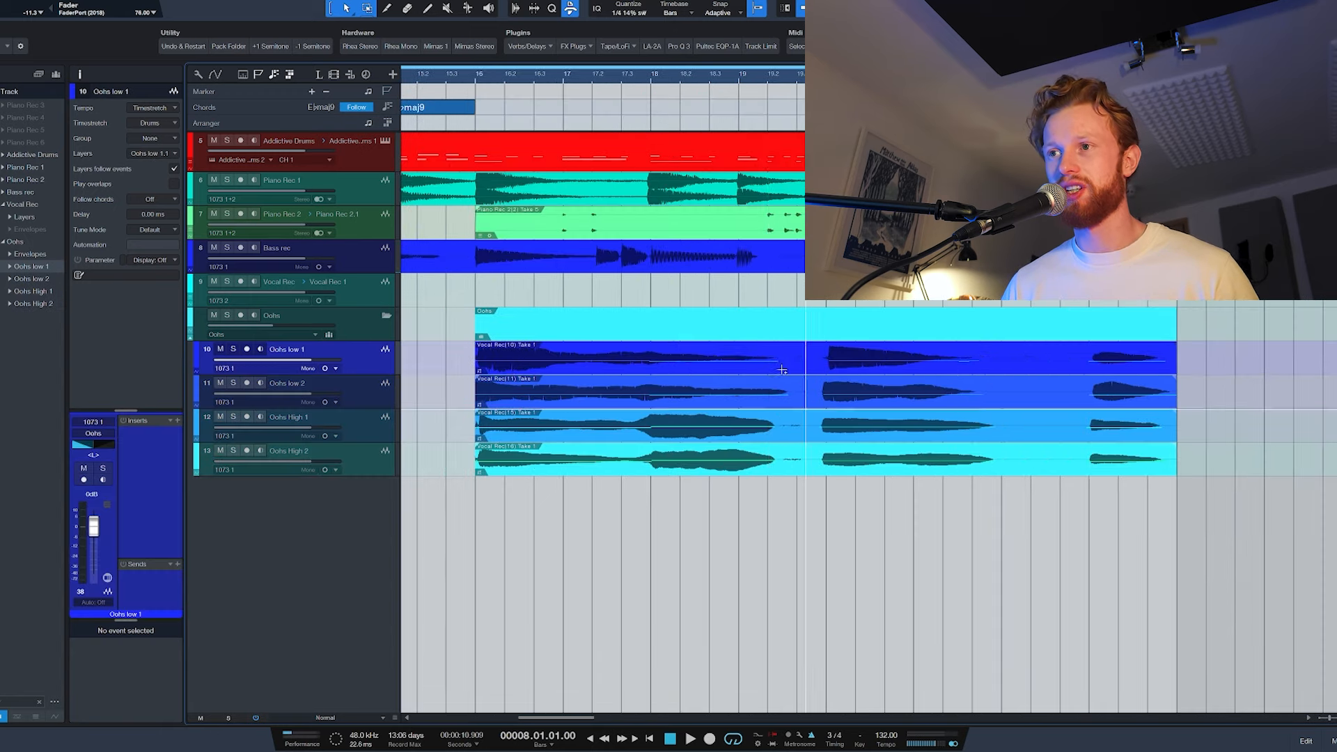
left_click_drag(774, 357, 817, 455)
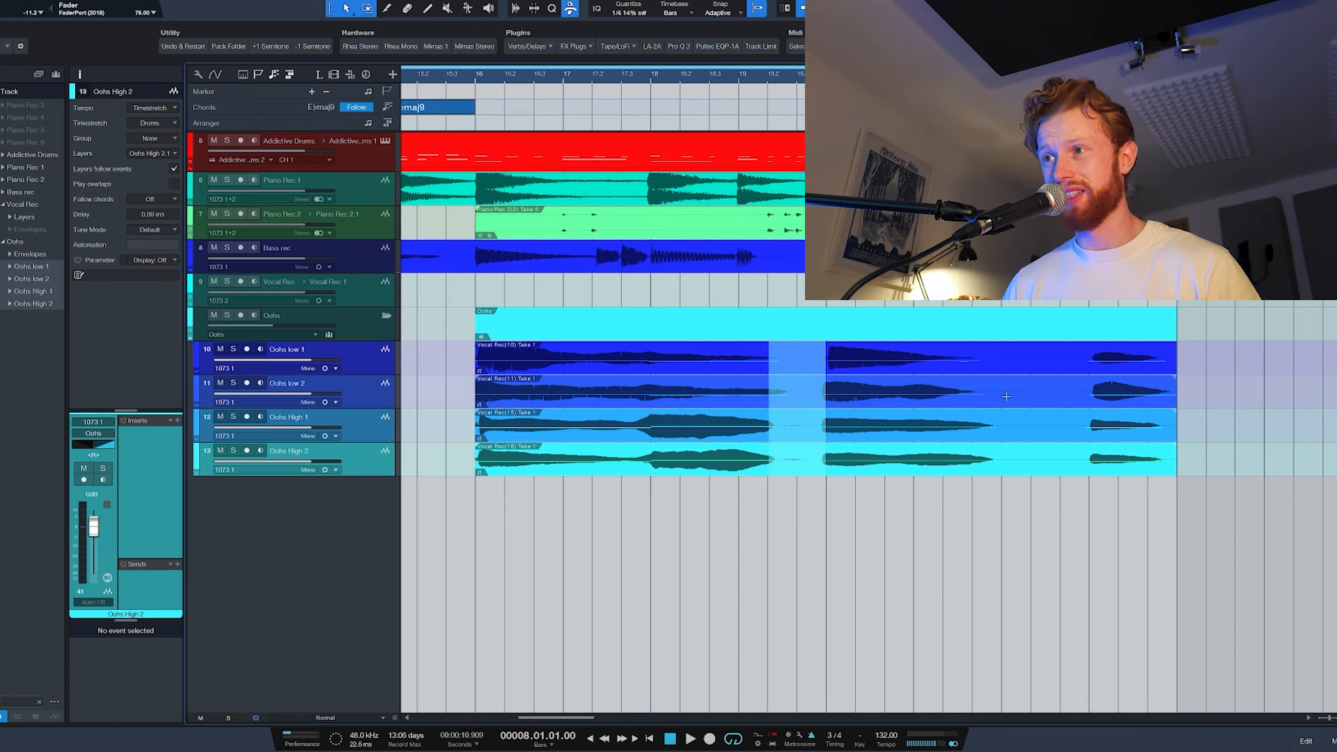
key("Delete")
left_click_drag(973, 354, 1089, 463)
key("Delete")
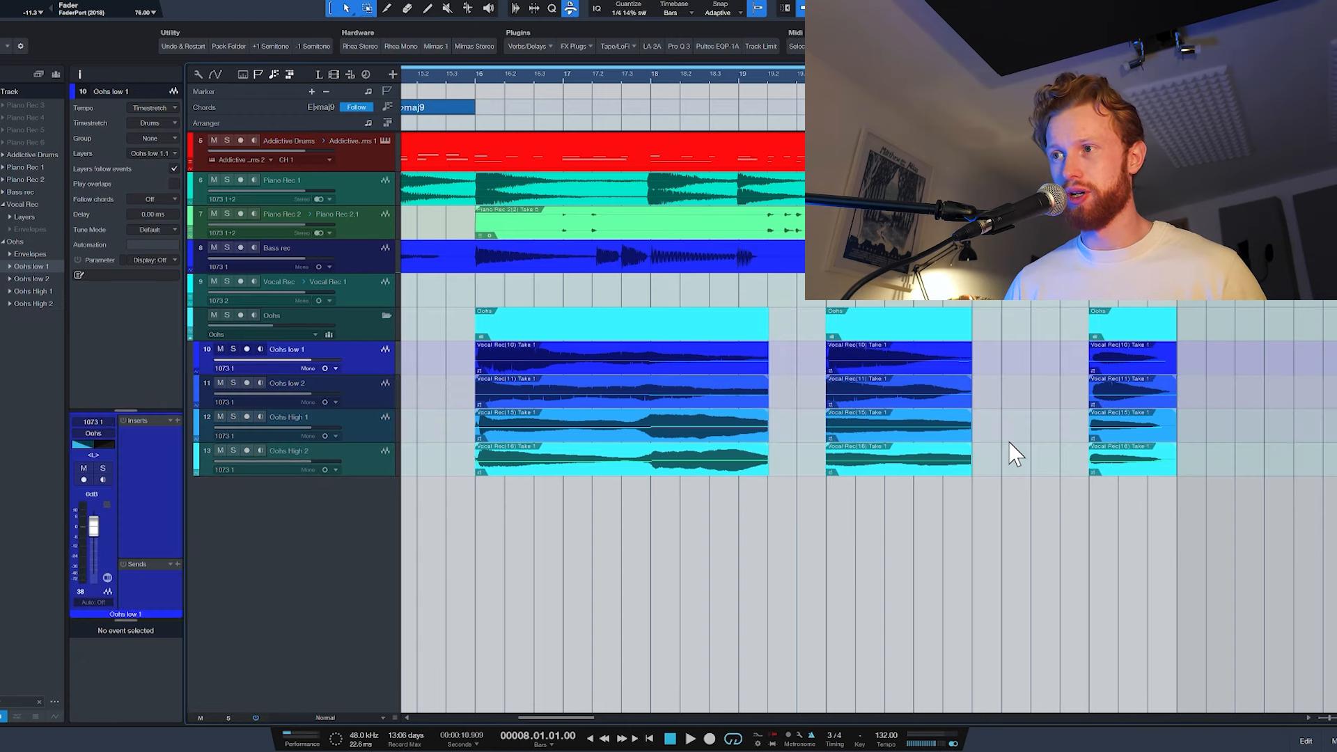
Step: Select all the trimmed clips on the four Oohs tracks and play the arrangement from bar 8
scroll(1009, 442, "down", 6)
left_click(570, 360)
left_click_drag(571, 361, 846, 464)
key("space")
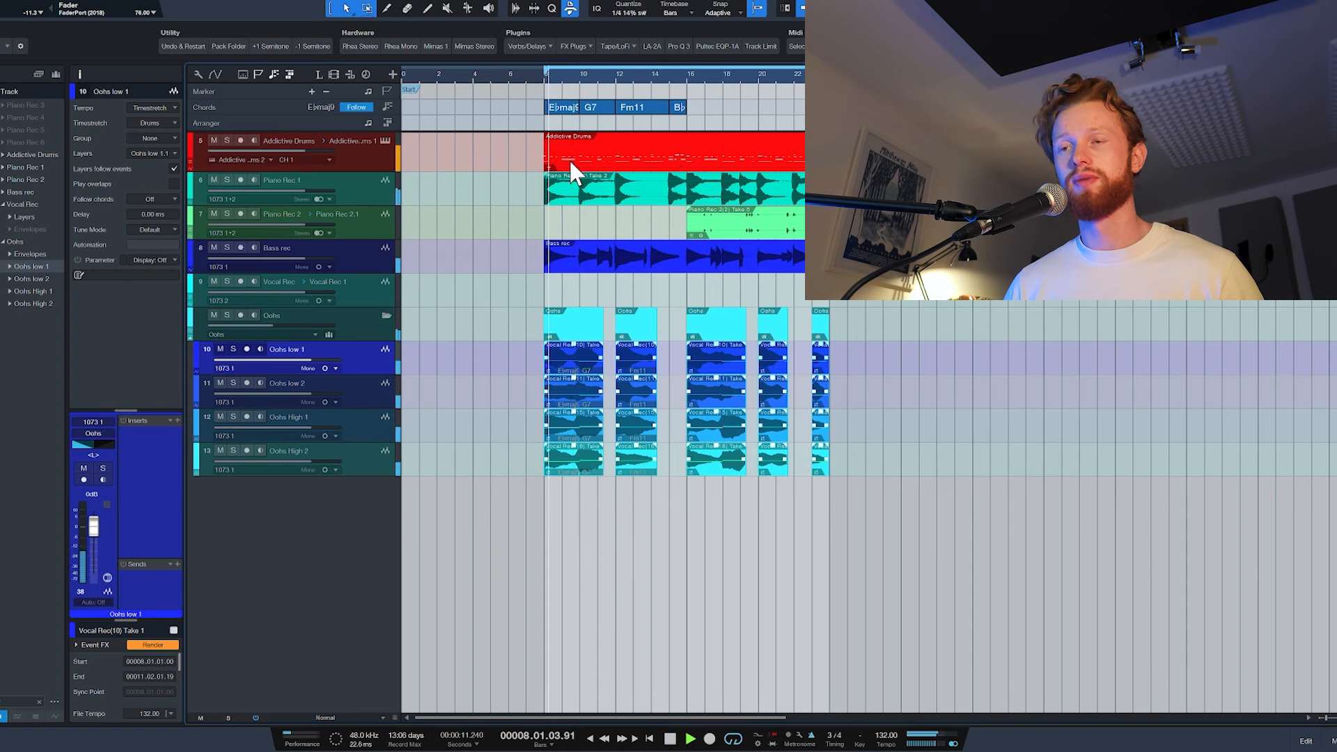